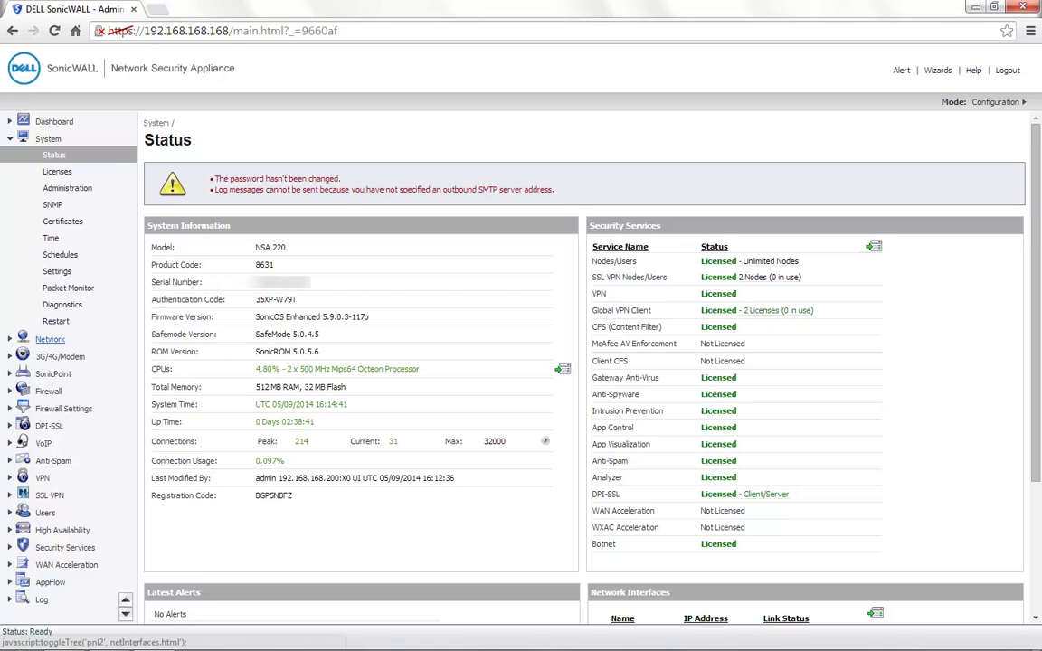
Open the network interface settings and show the PortShield interfaces.
click(49, 339)
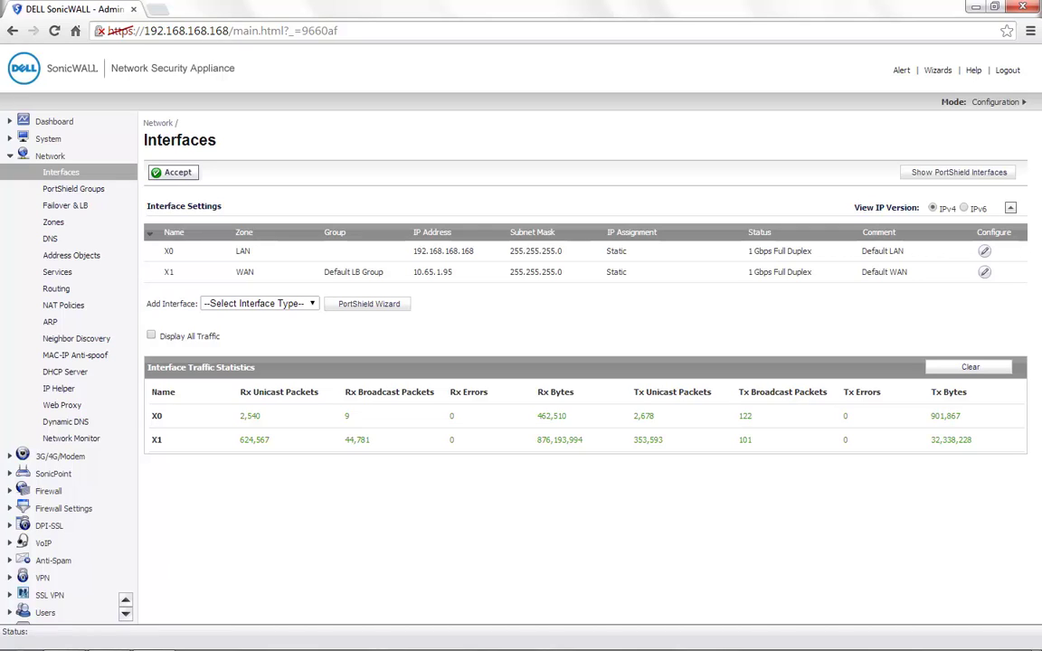
drag(414, 250, 474, 250)
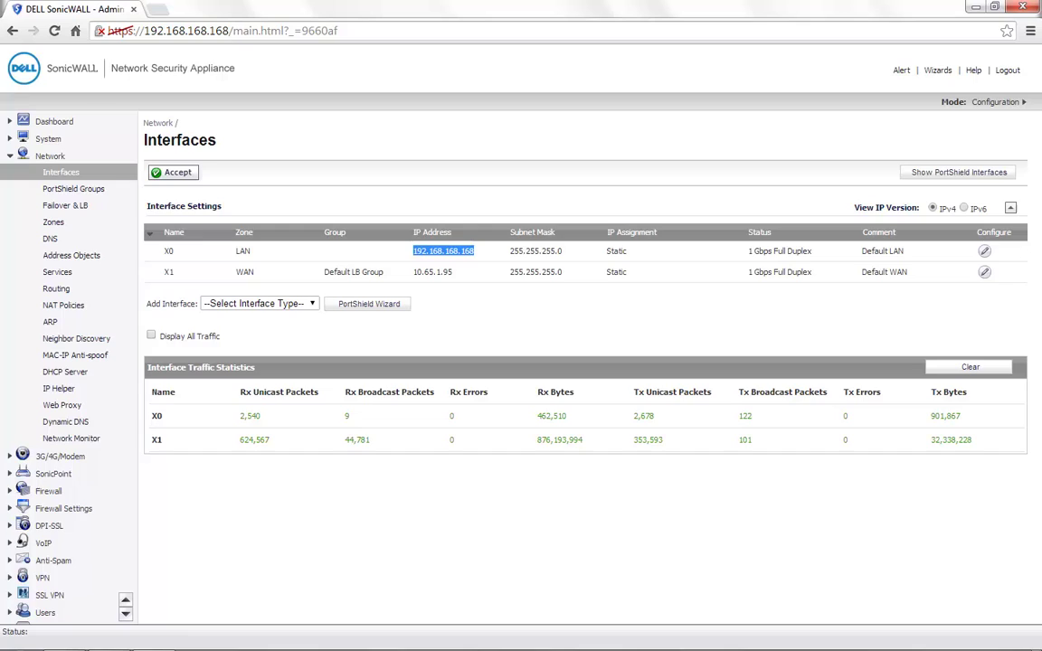
click(476, 251)
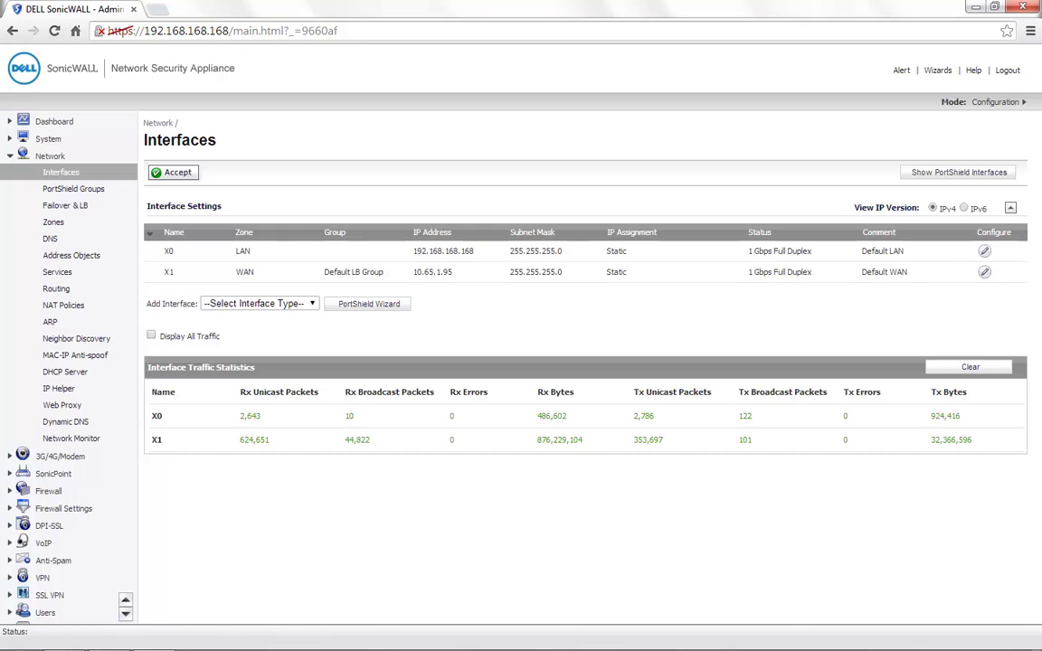
double_click(169, 273)
click(922, 172)
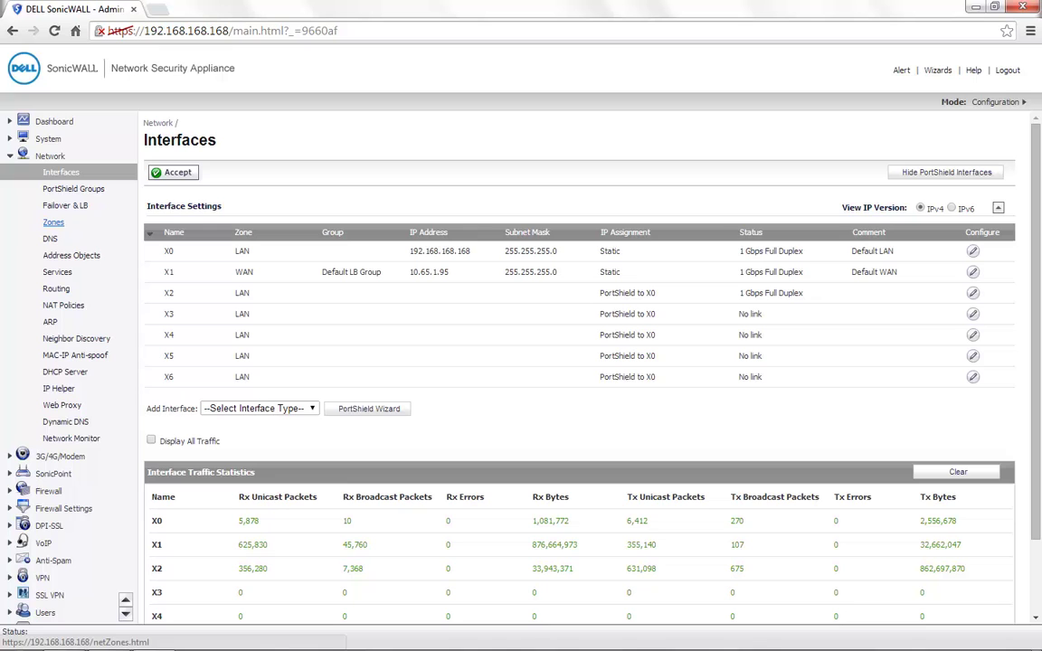
Start a new network zone named LAN 2 with the security type Trusted.
click(54, 222)
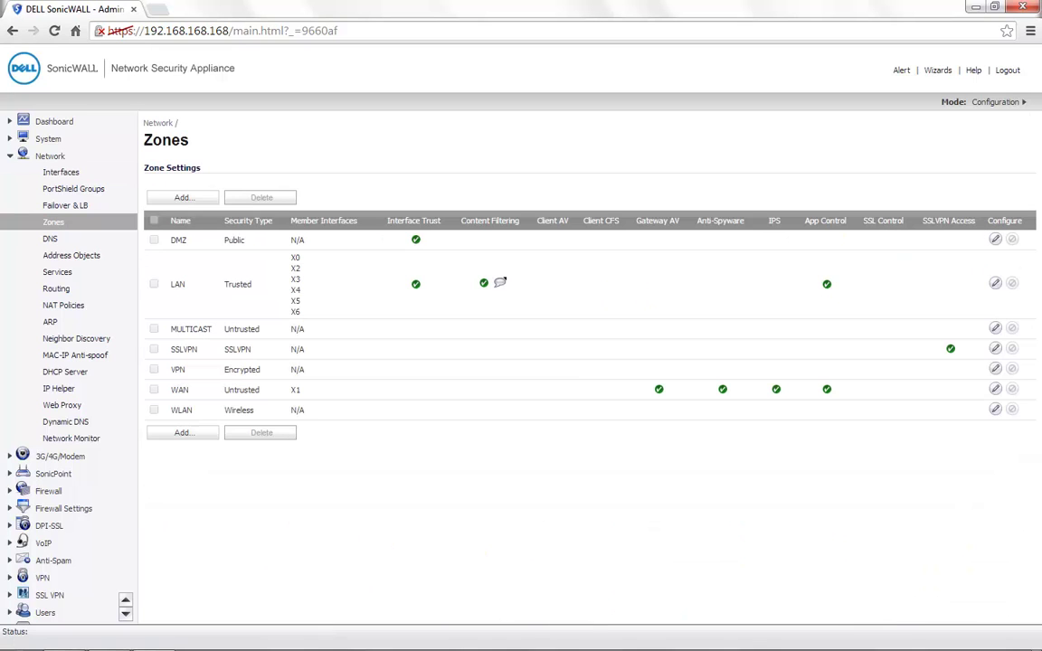
click(183, 433)
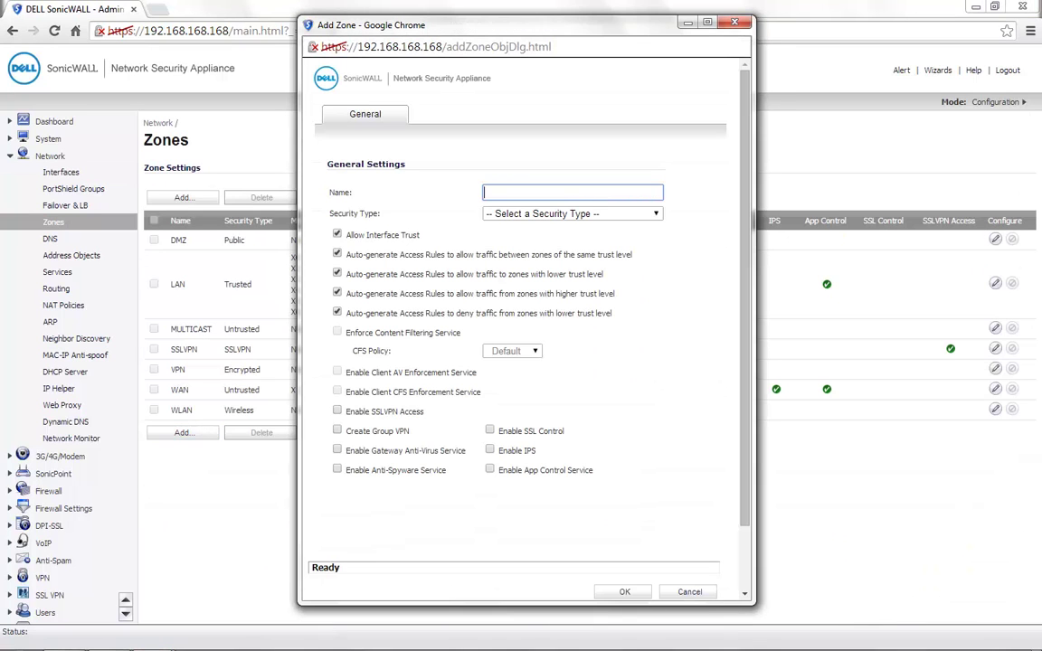
text(LAN 2)
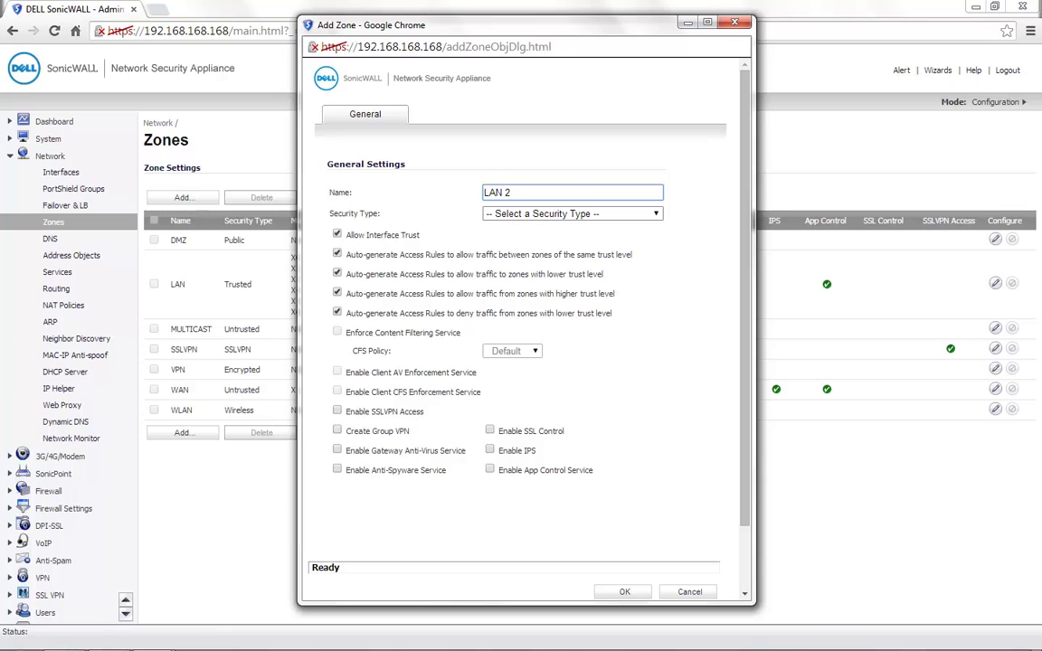
click(573, 214)
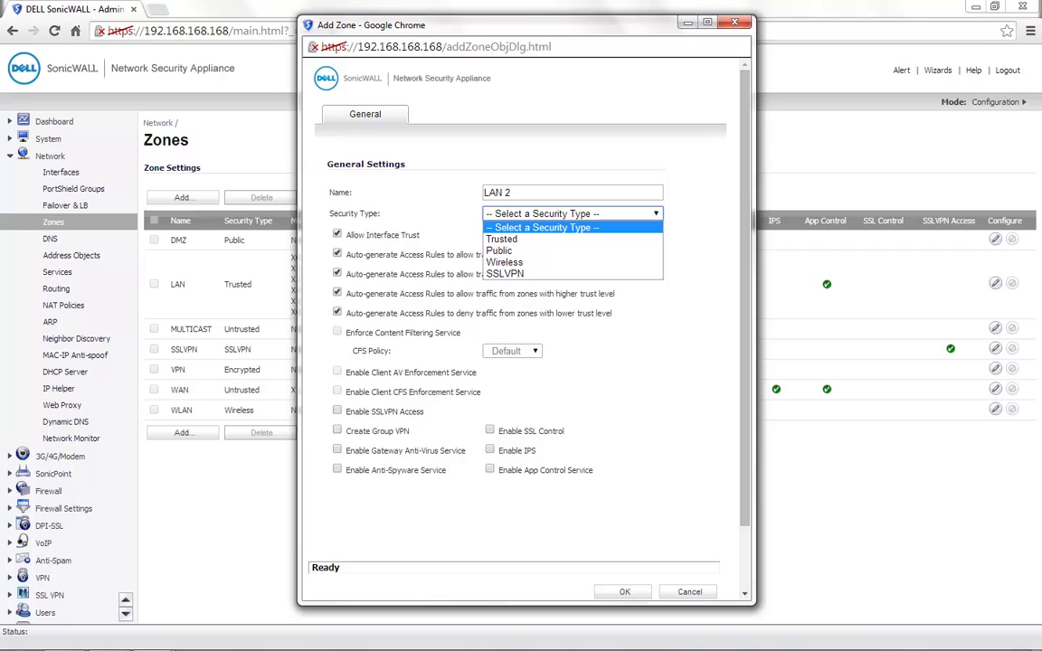
click(504, 239)
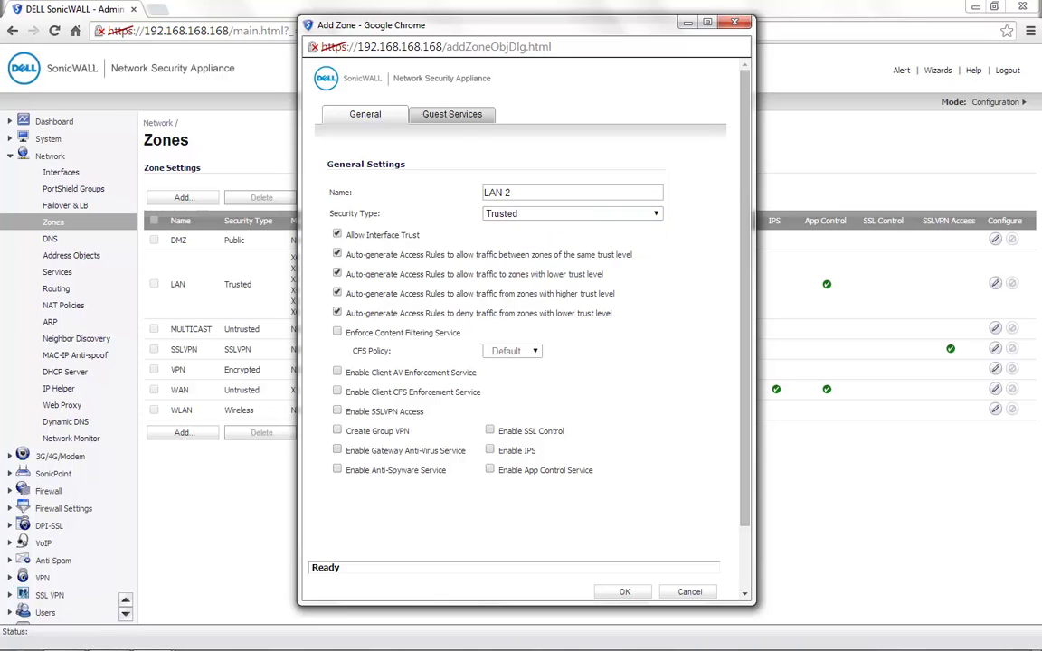
Enable Gateway Anti-Virus, Anti-Spyware, IPS, App Control and Content Filtering for the new zone and save it.
click(338, 449)
click(490, 450)
click(490, 469)
click(337, 332)
click(623, 591)
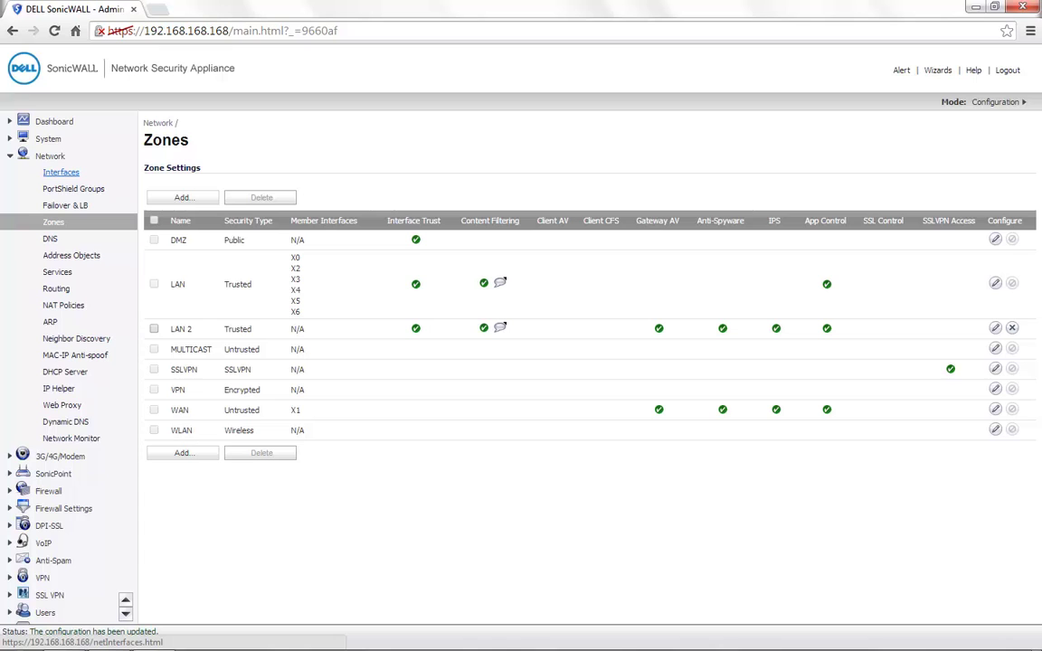
Configure interface X2 in Static IP Mode with the IP address 192.168.100.1 and save it.
click(60, 172)
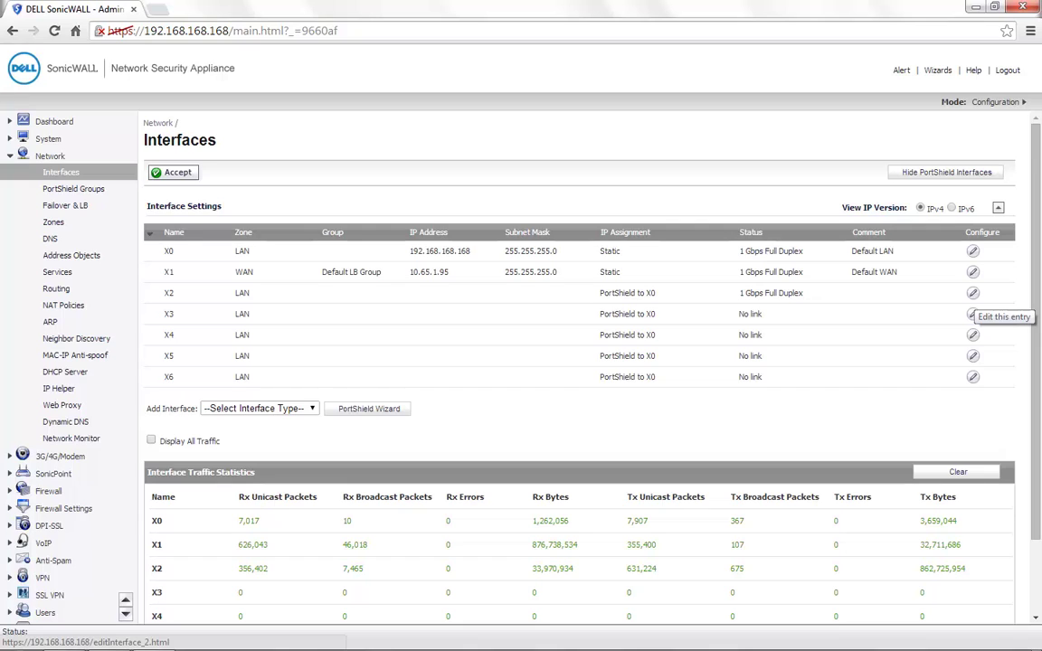
click(971, 293)
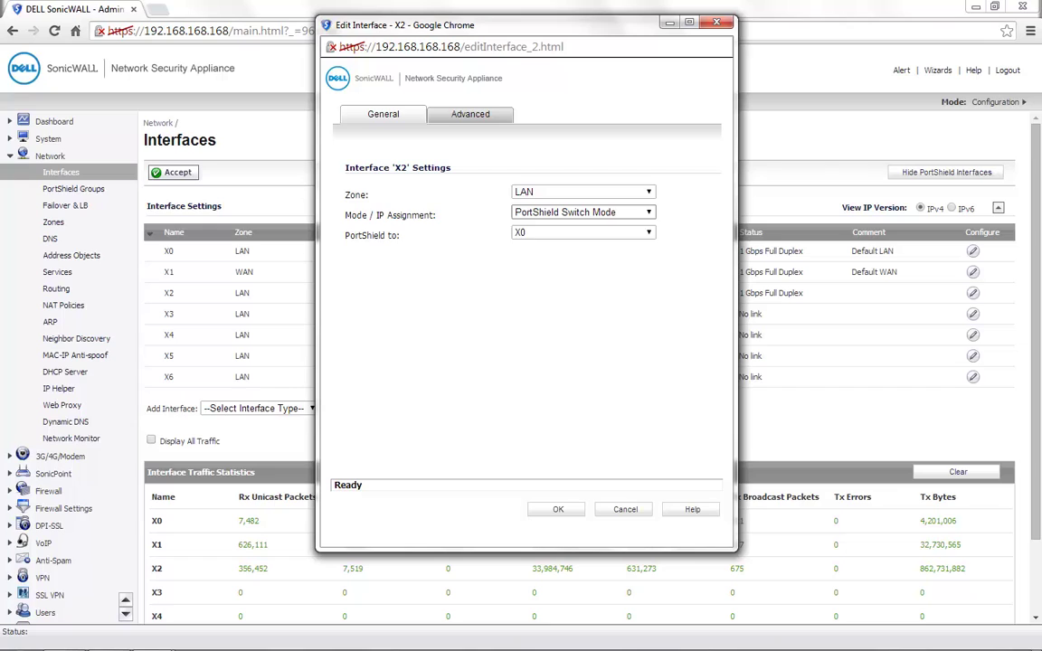
click(583, 212)
click(546, 226)
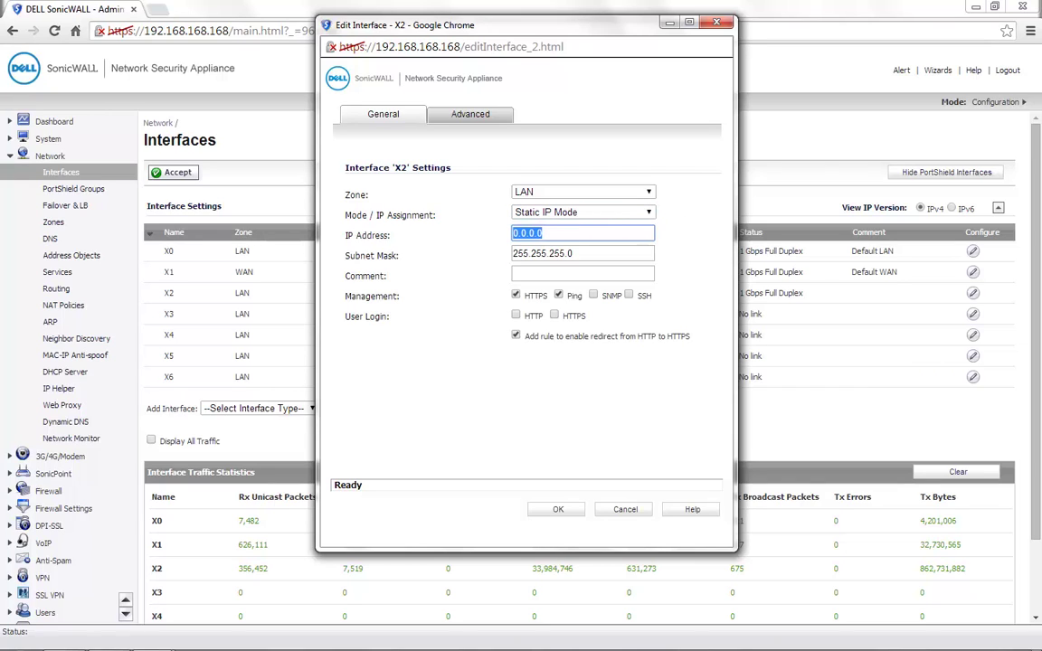
text(192.168.100.1)
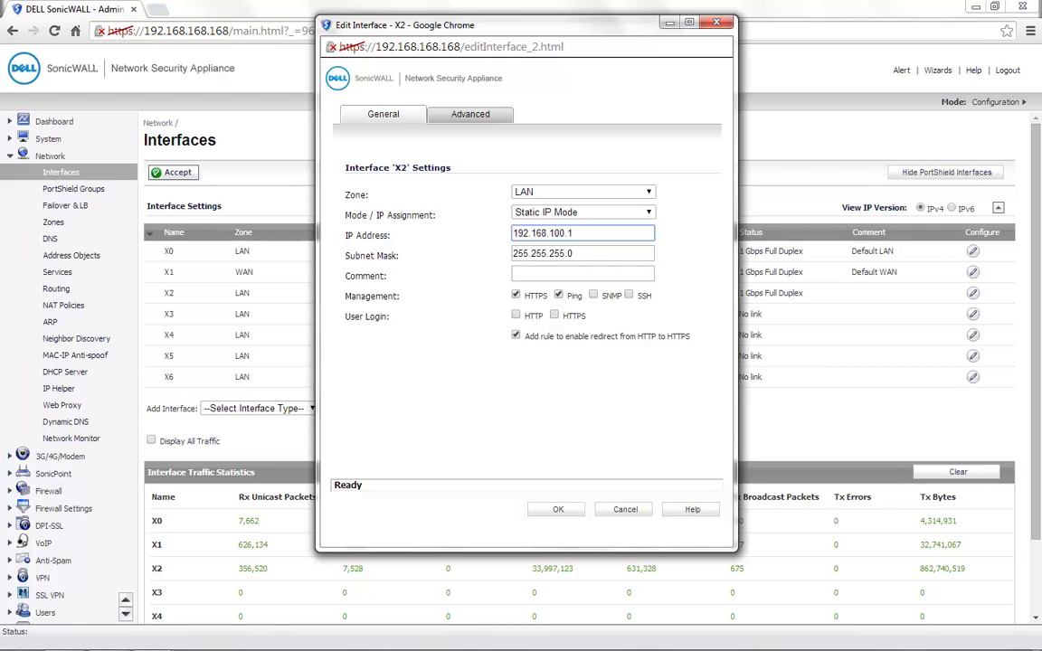
click(557, 509)
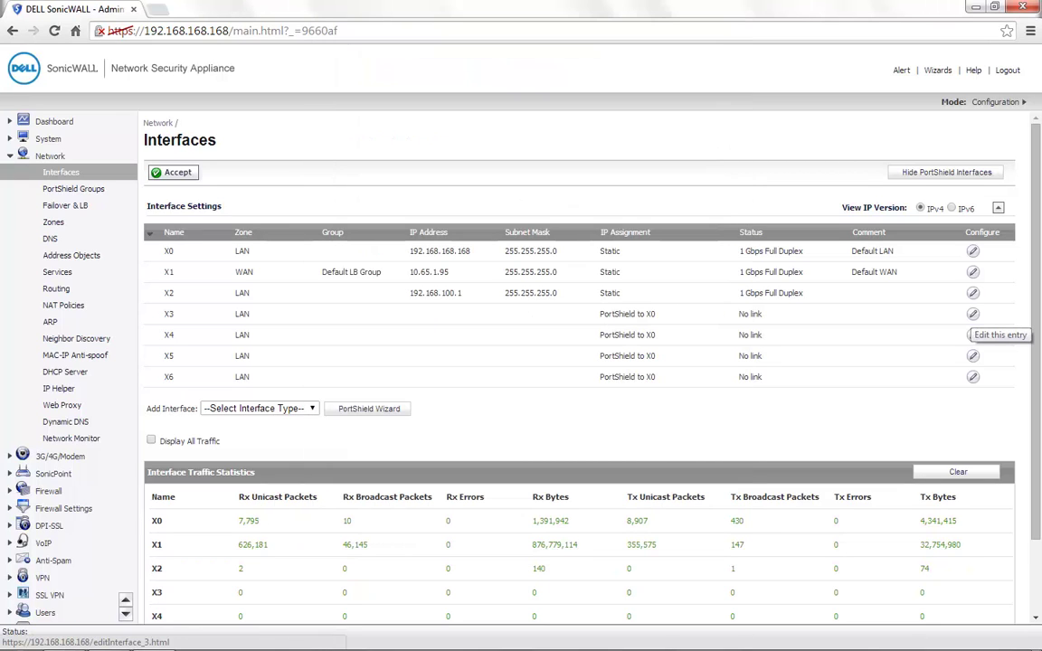
Assign interface X3 to the LAN 2 zone and set its IP assignment to Static IP Mode.
click(972, 314)
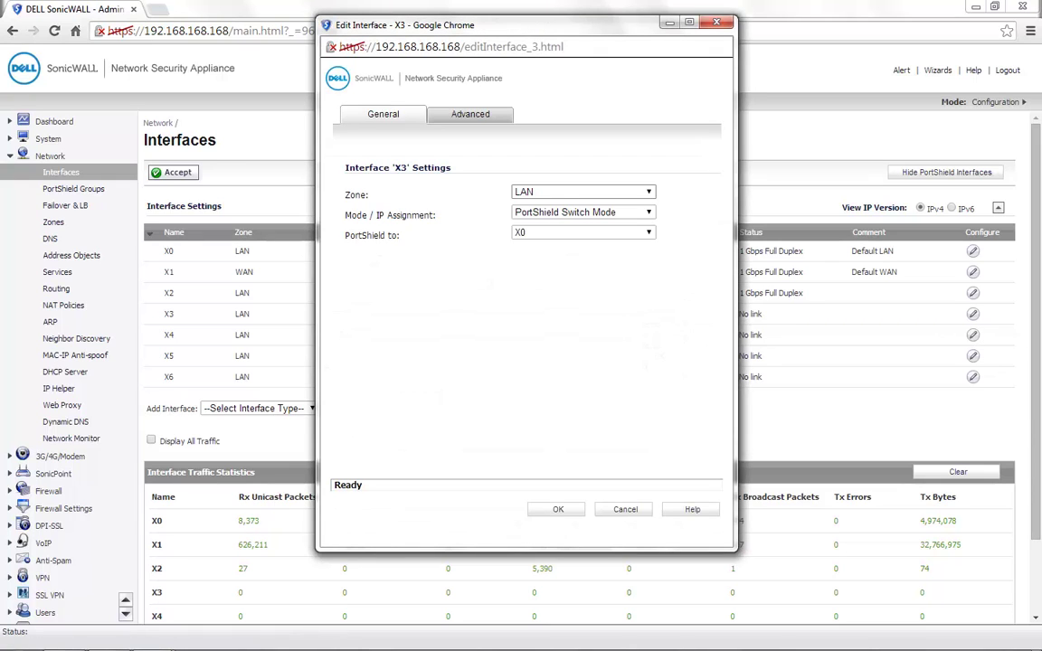
click(583, 191)
click(569, 274)
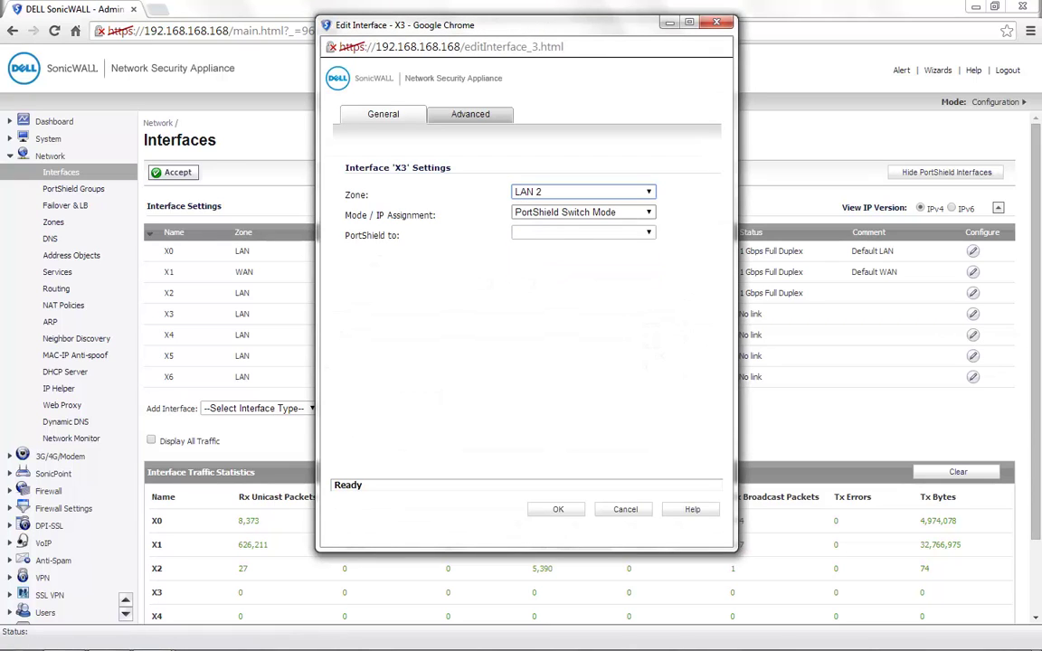
click(583, 213)
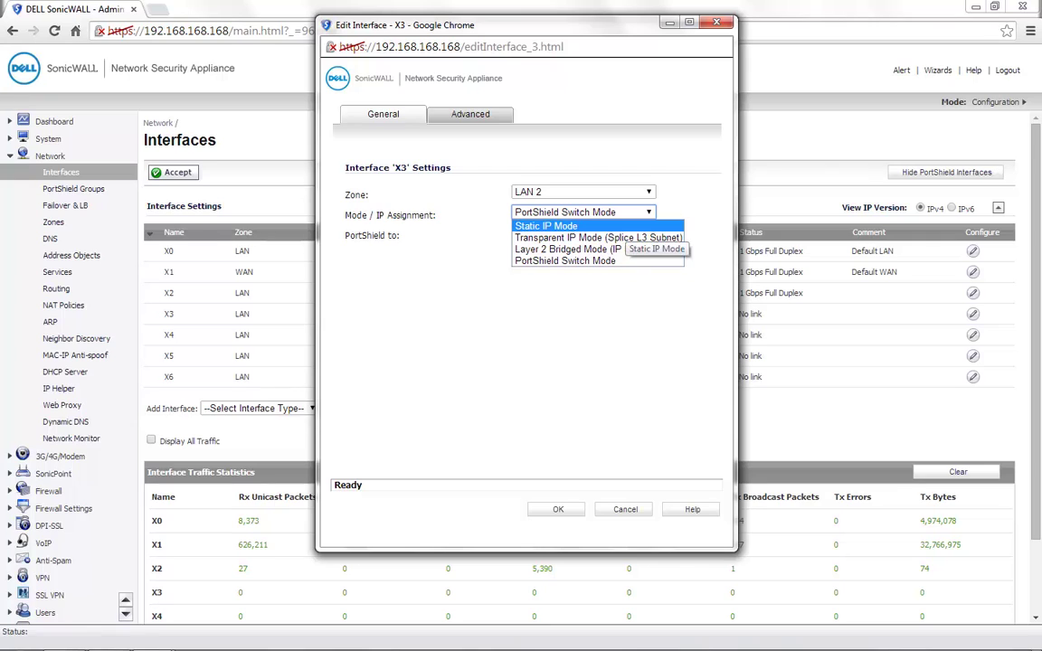
click(624, 226)
Give interface X3 the IP address 192.168.200.1, allow Ping management, and save the settings.
key(Tab)
key(BackSpace)
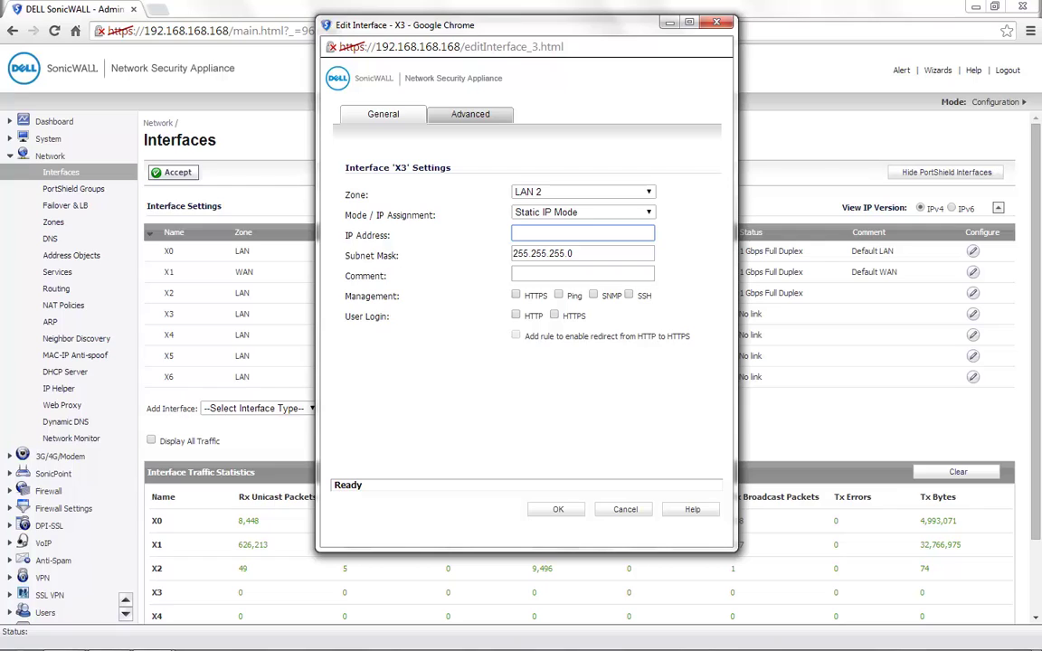
text(192.168)
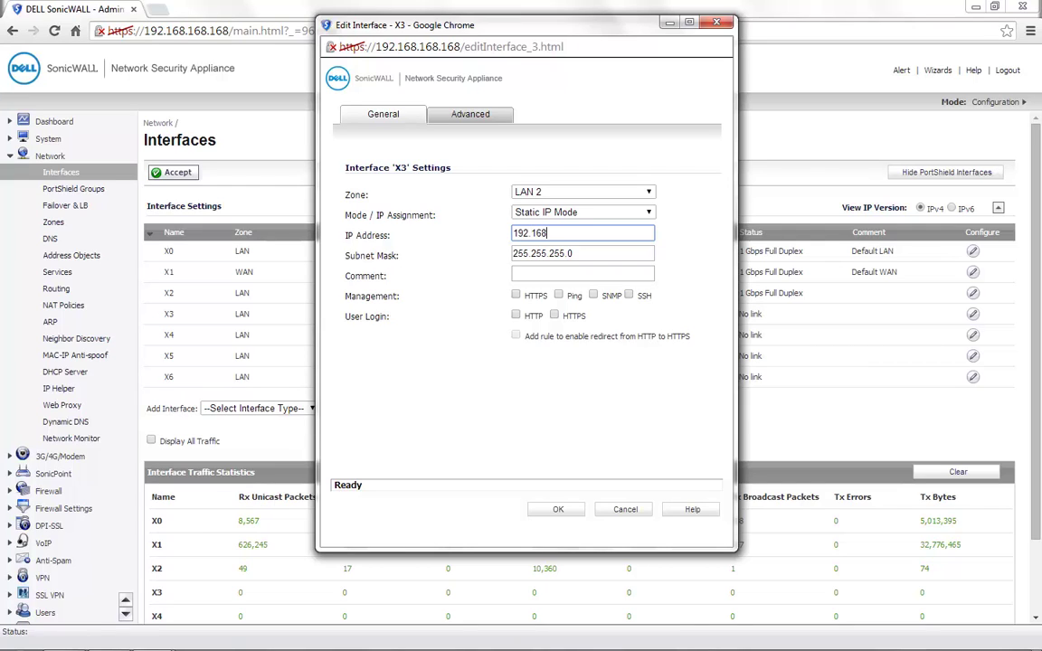
text(.200.1)
click(558, 294)
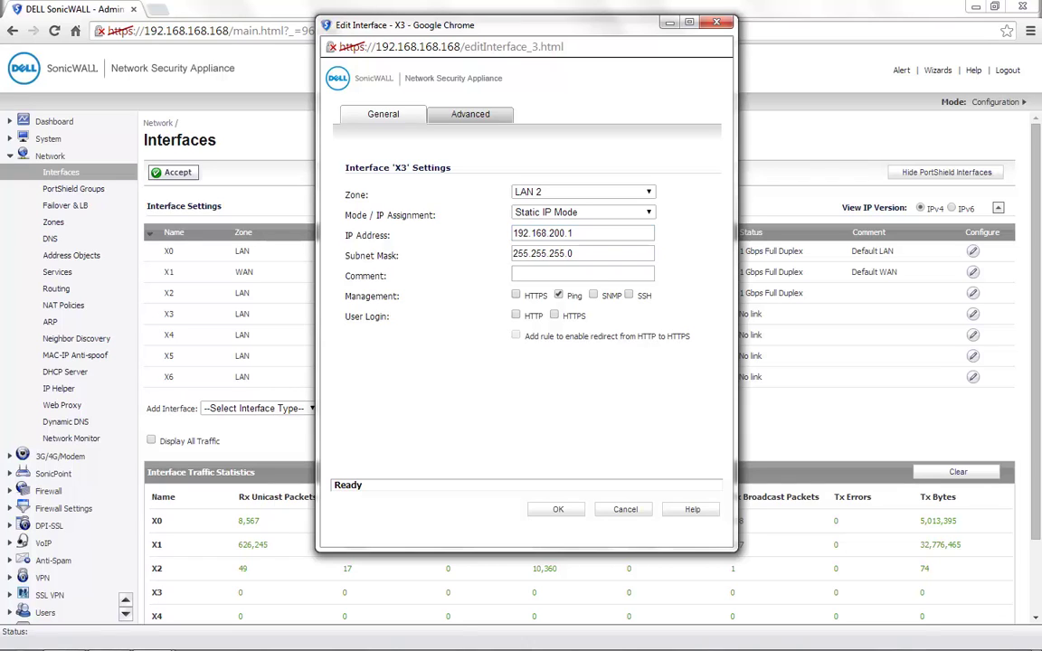
click(556, 509)
click(556, 177)
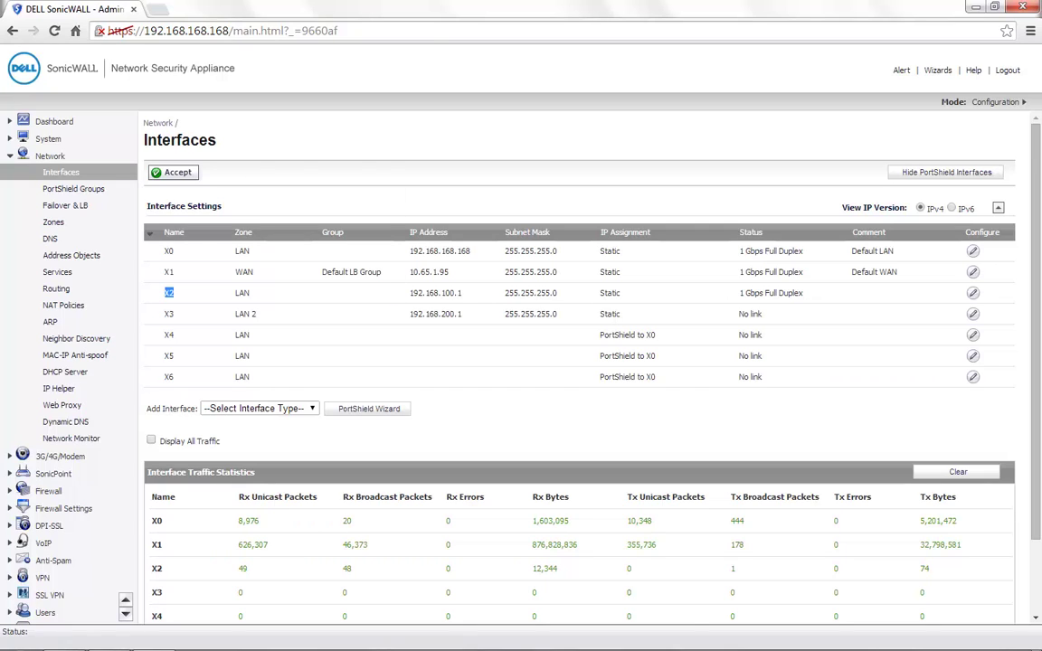
Review the zones of interfaces X2 and X3 and the IP address of X2.
double_click(242, 292)
drag(409, 293, 462, 293)
click(464, 294)
double_click(241, 313)
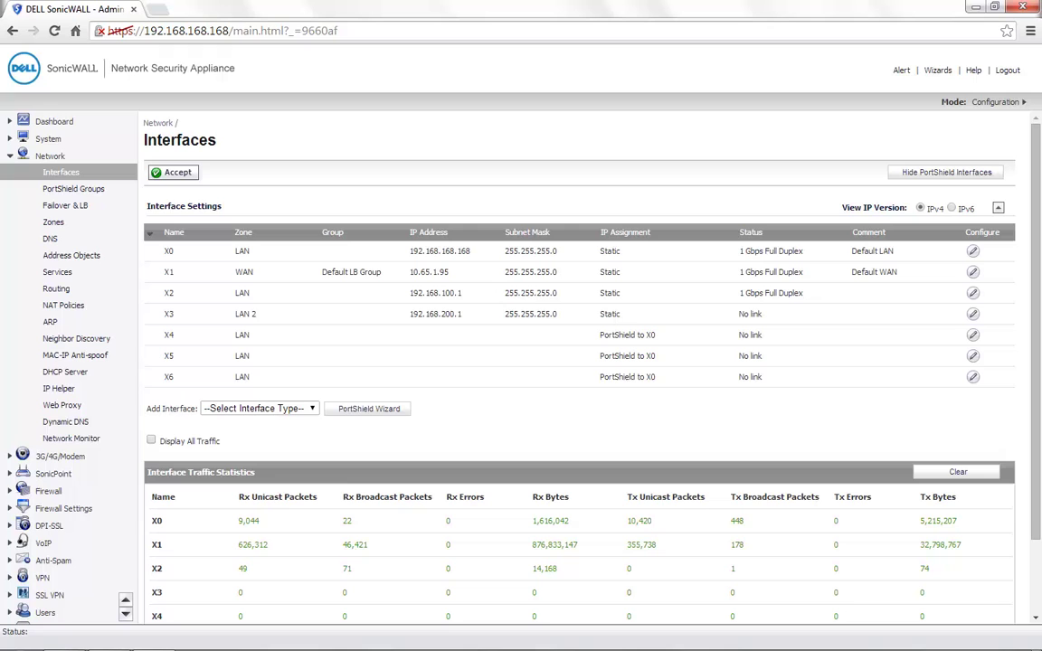
Open the firewall access rules and show only the rules from zone LAN 2 to zone LAN.
click(48, 491)
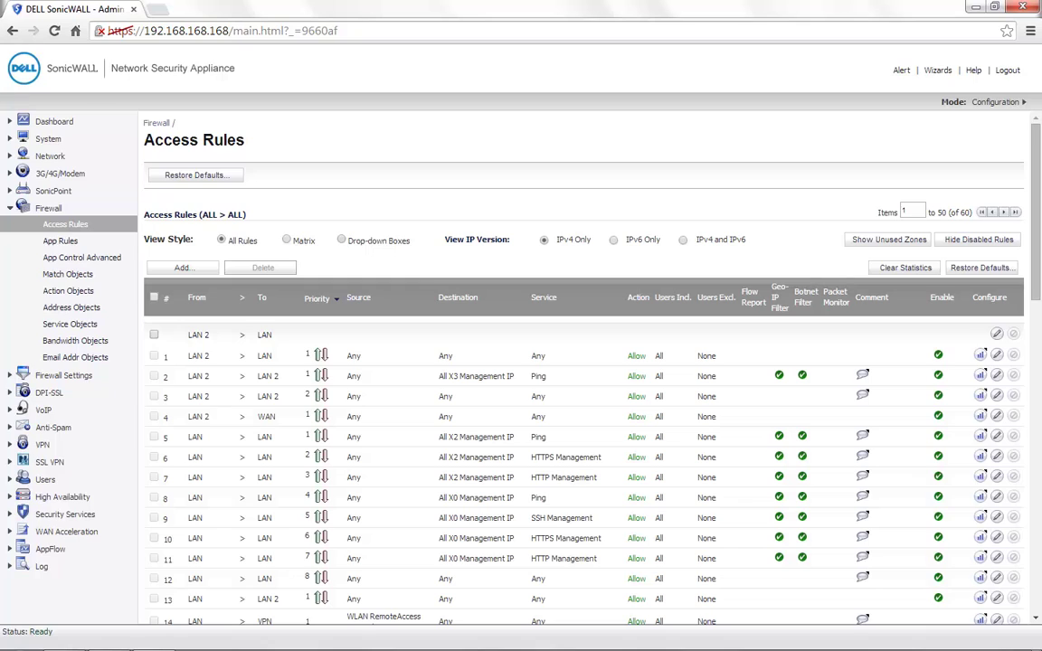
click(287, 240)
click(366, 277)
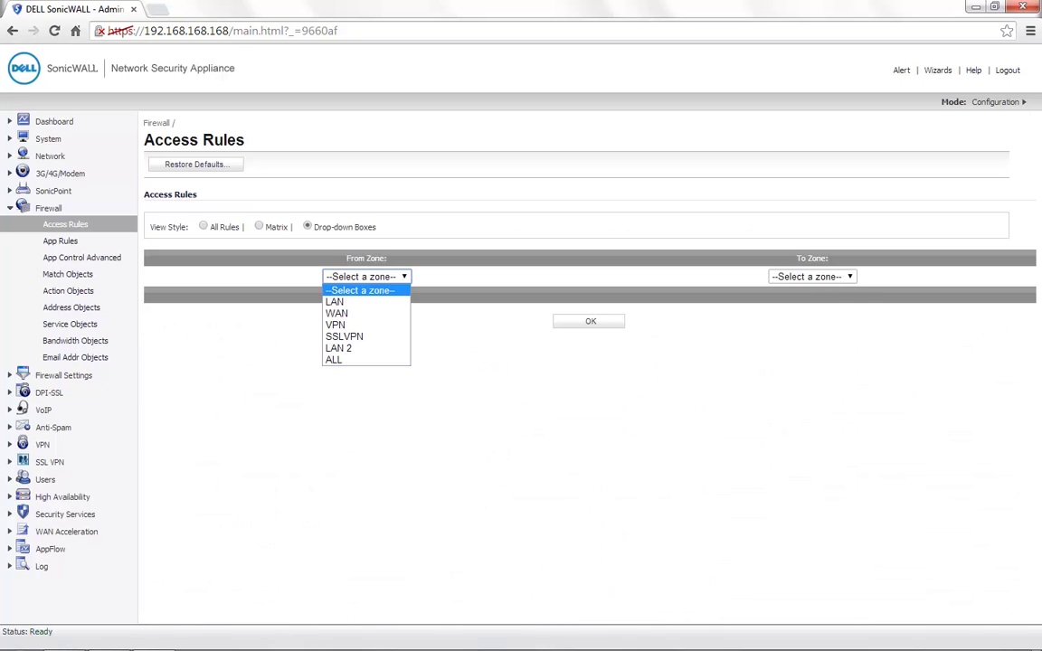
click(338, 347)
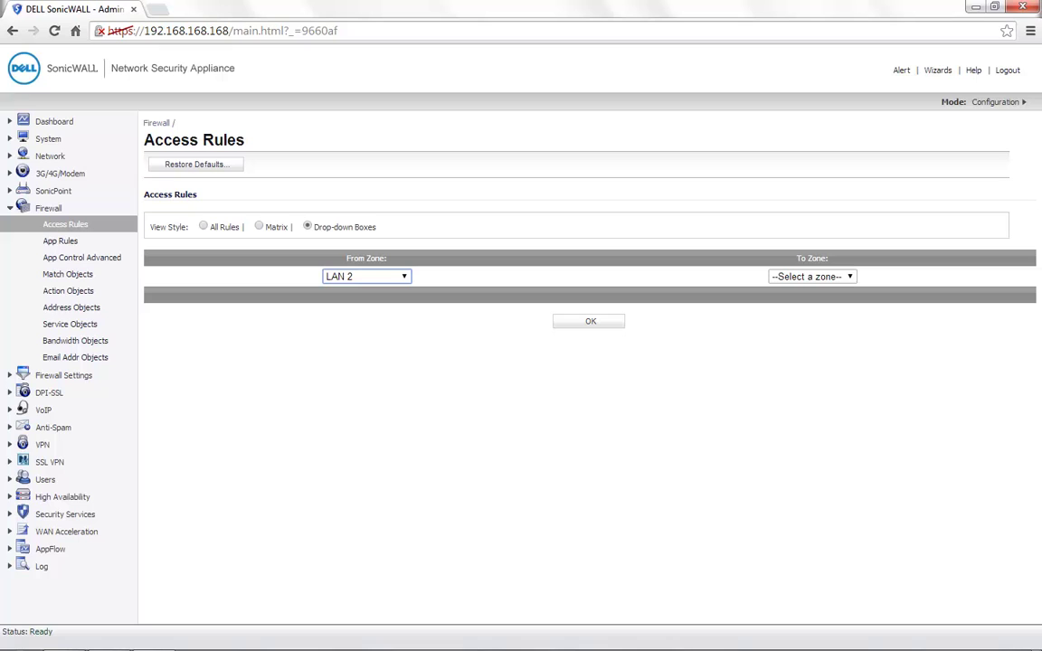
click(811, 275)
click(781, 302)
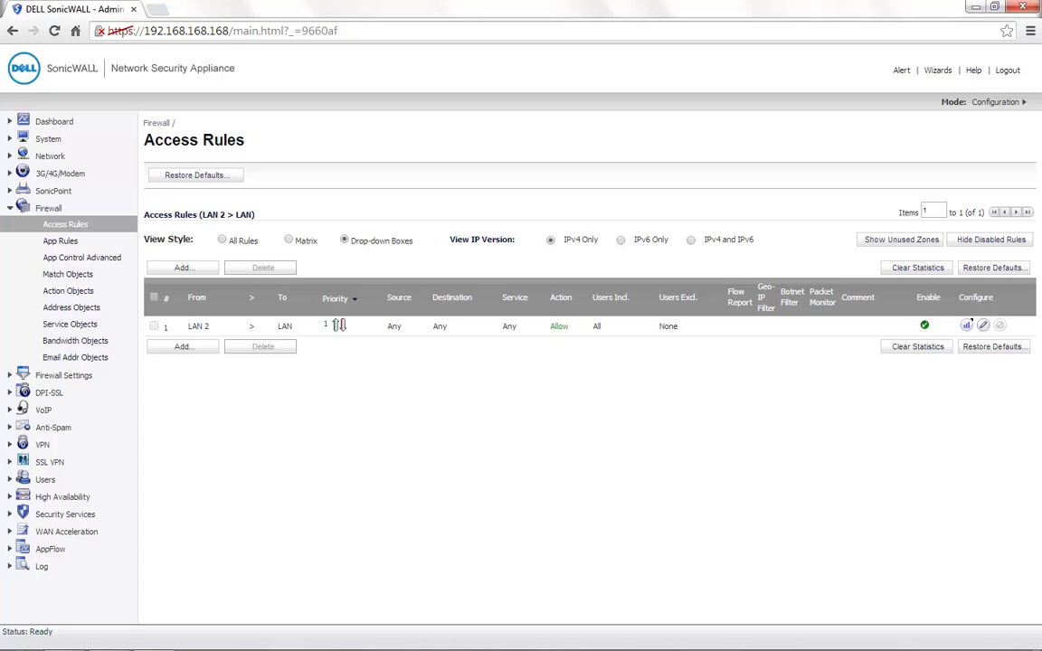
Change the LAN 2 to LAN access rule's action to Deny and save the rule.
click(973, 323)
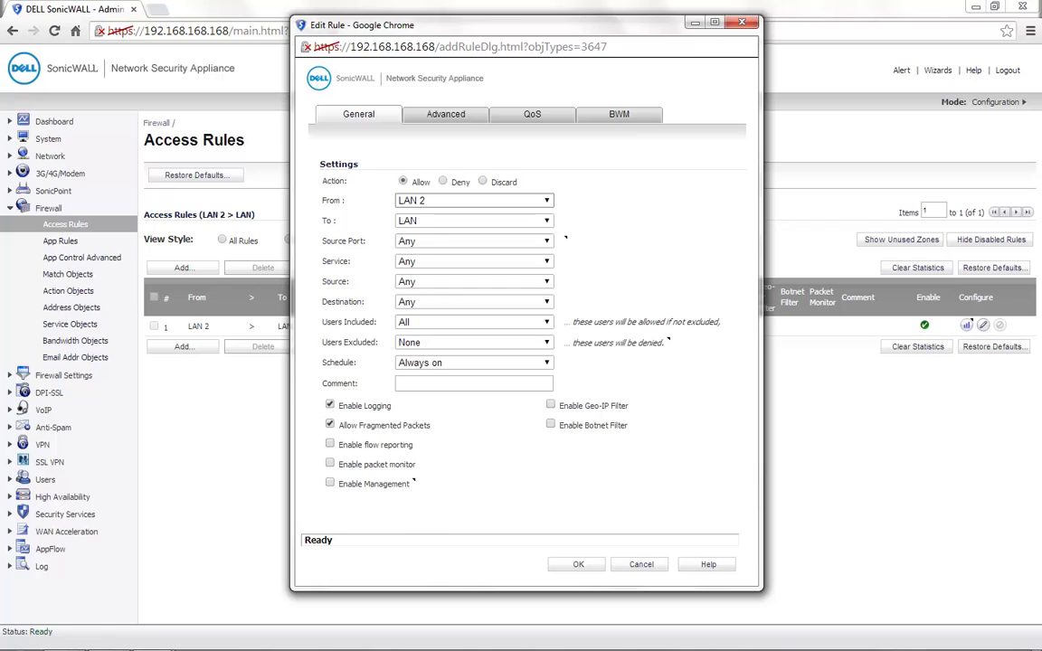
click(443, 181)
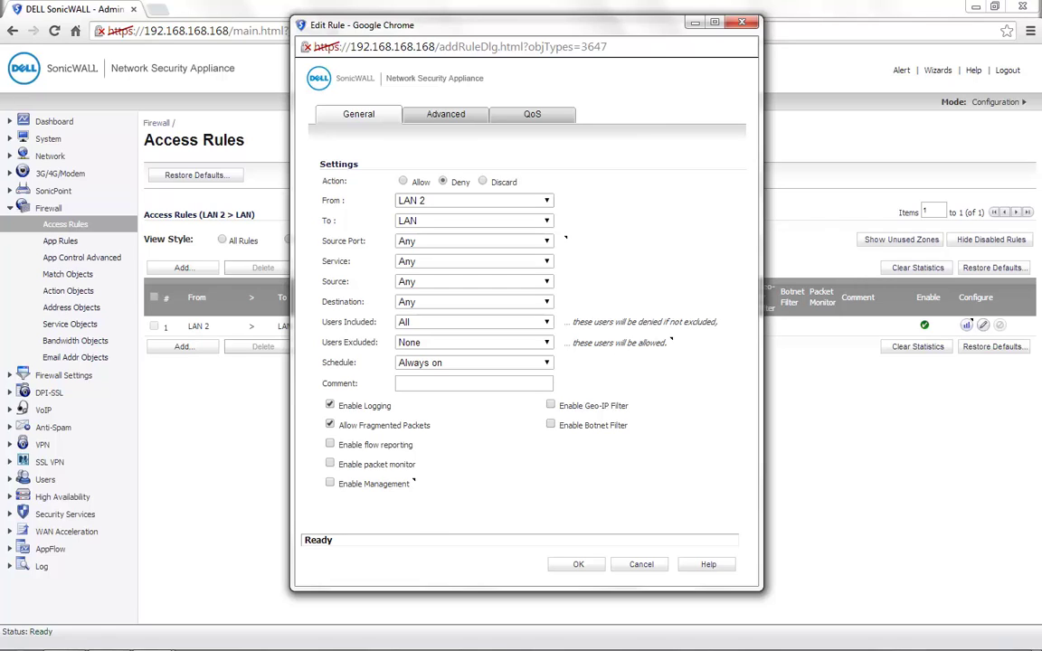
click(577, 564)
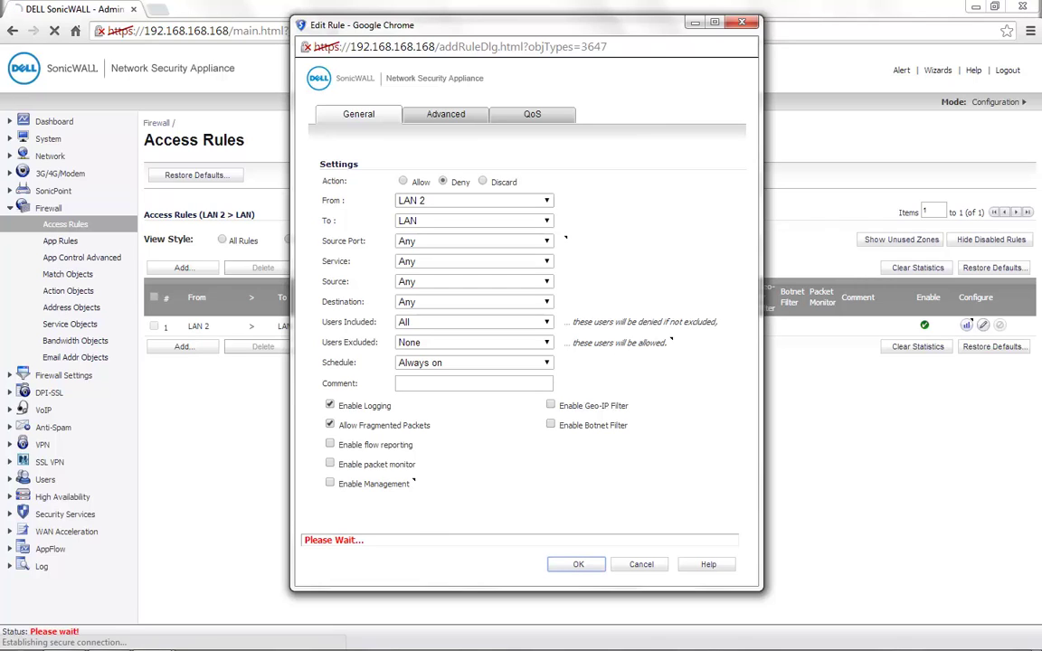